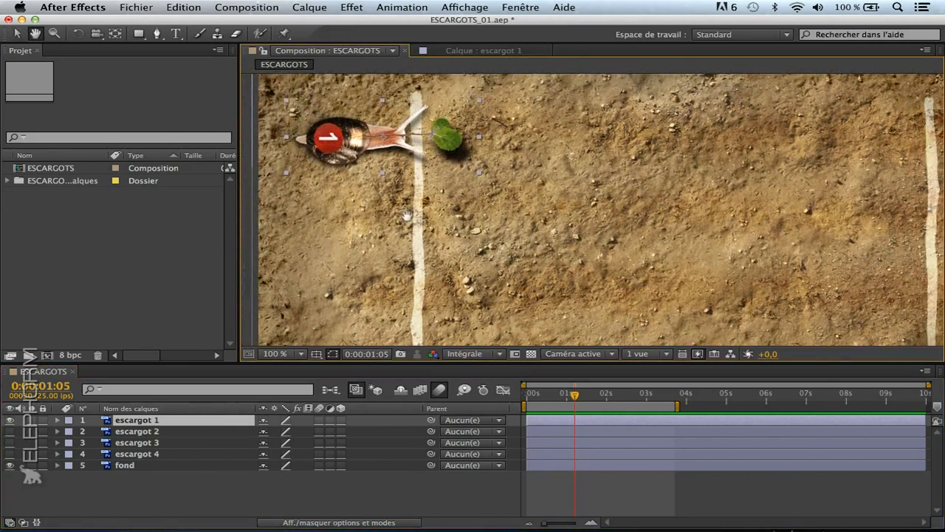
- Animate escargot 1's position from the start line at 0:00:00:00 to the finish line, about 857.5, 120.5, at 0:00:03:17
{"action": "left_click_drag", "start_coordinate": [570, 398], "coordinate": [534, 401]}
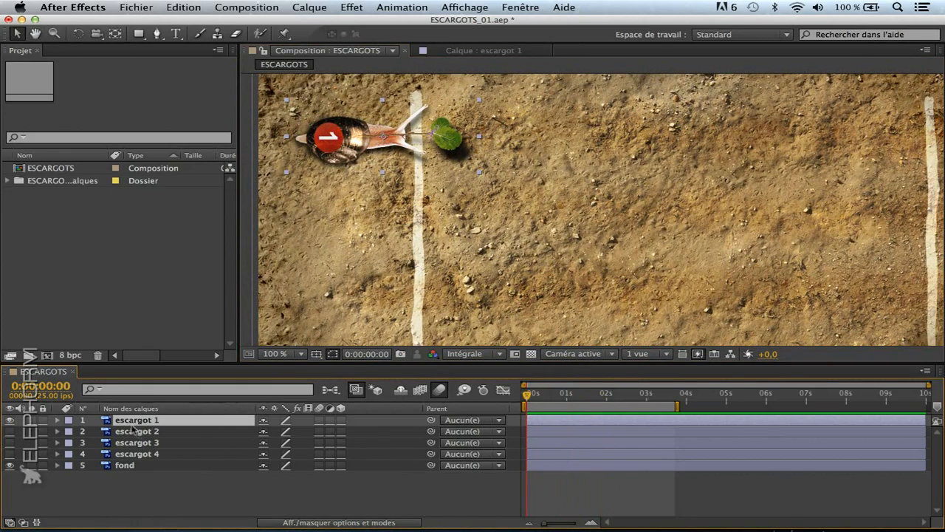
{"action": "key", "text": "space"}
{"action": "left_click_drag", "start_coordinate": [509, 195], "coordinate": [457, 211]}
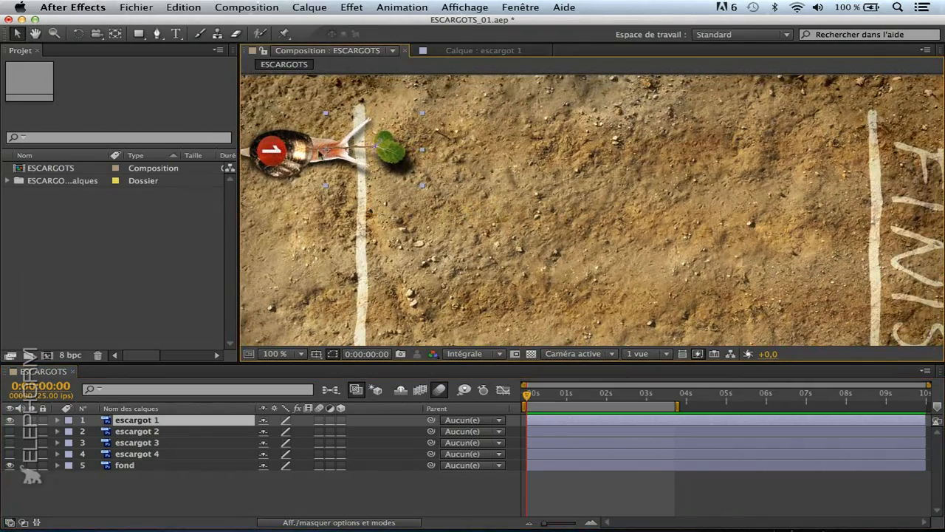
{"action": "key", "text": "p"}
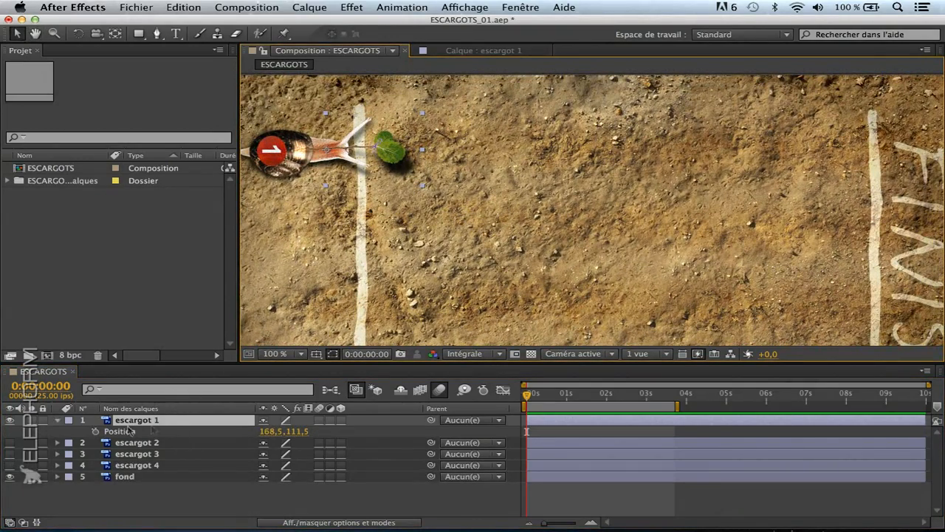
{"action": "left_click", "coordinate": [123, 433]}
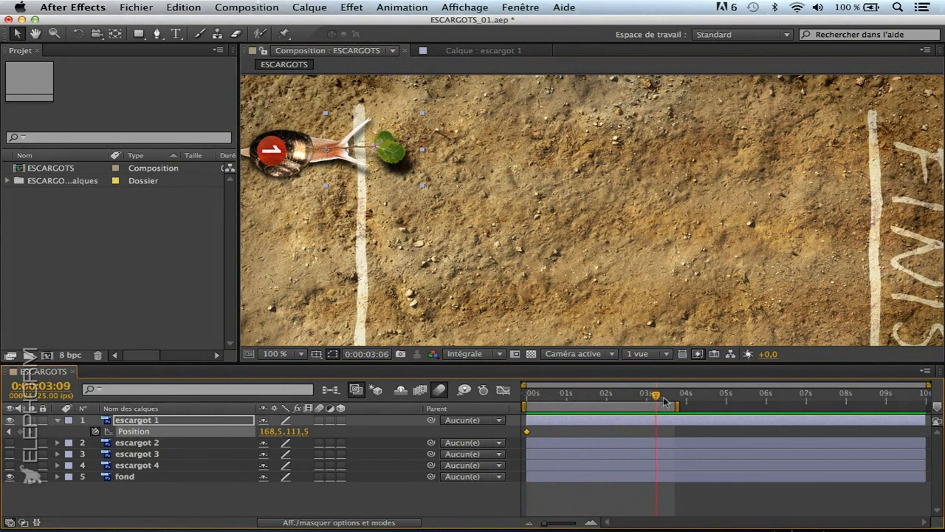
{"action": "left_click_drag", "start_coordinate": [302, 163], "coordinate": [811, 170]}
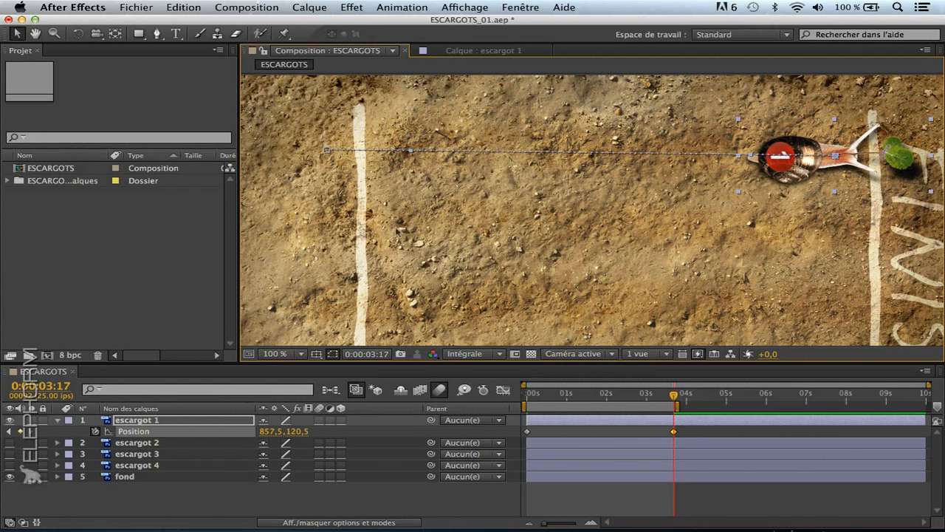
- Add escargot 1 position keyframes at 1:12 (about 423, 336), 2:13 (about 397, 71) and 3:02 (about 627, 333)
{"action": "left_click_drag", "start_coordinate": [606, 395], "coordinate": [586, 395]}
{"action": "left_click_drag", "start_coordinate": [463, 169], "coordinate": [470, 317]}
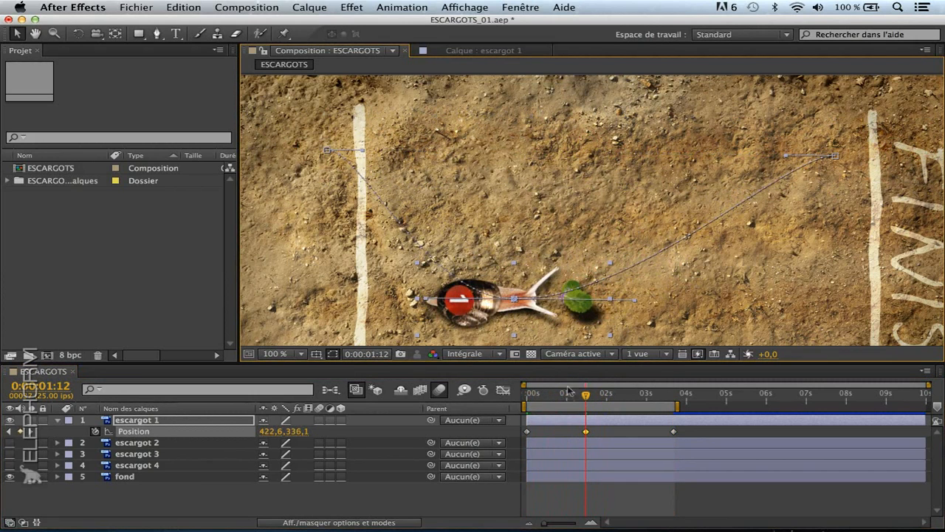
{"action": "left_click_drag", "start_coordinate": [591, 398], "coordinate": [627, 395]}
{"action": "left_click_drag", "start_coordinate": [629, 263], "coordinate": [462, 140]}
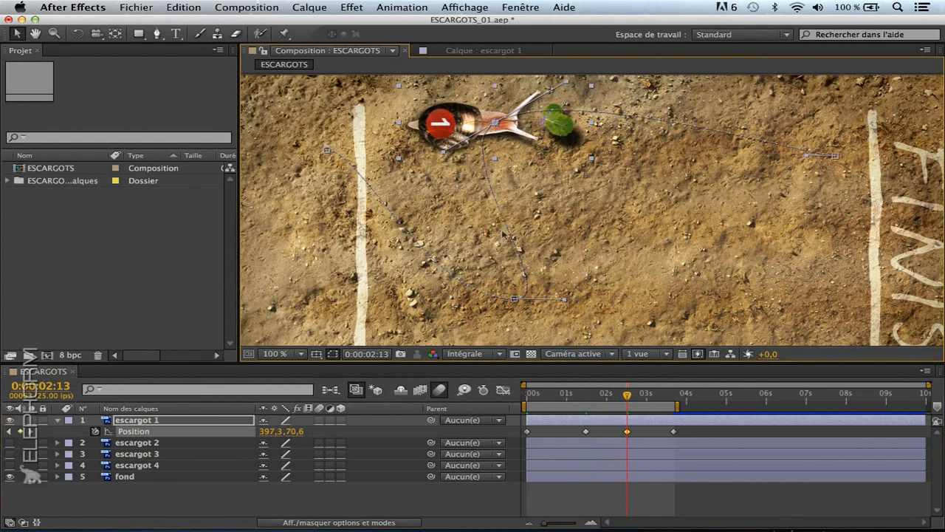
{"action": "left_click_drag", "start_coordinate": [632, 401], "coordinate": [650, 399]}
{"action": "left_click_drag", "start_coordinate": [623, 142], "coordinate": [627, 318]}
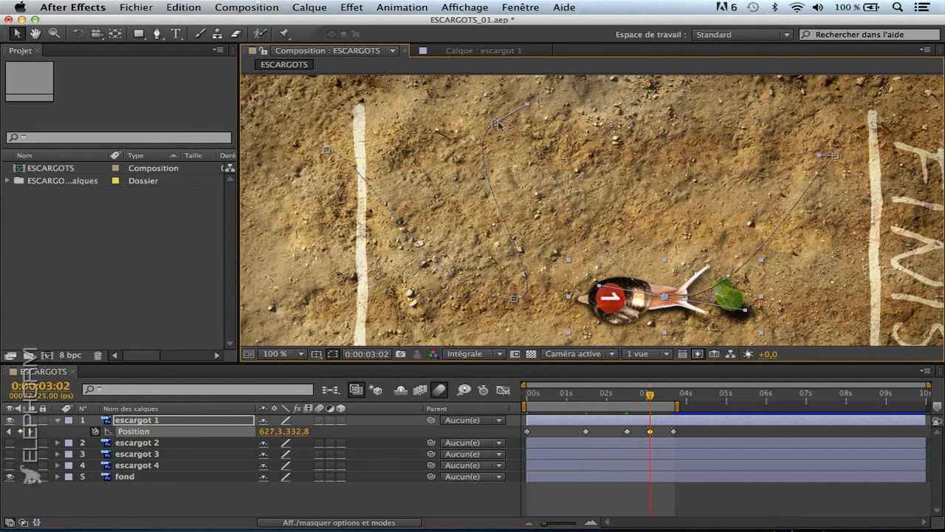
- Reshape the motion path into a wide loop by extending the 2:13 keyframe's tangents and shifting its point toward the finish line
{"action": "left_click_drag", "start_coordinate": [529, 106], "coordinate": [281, 173]}
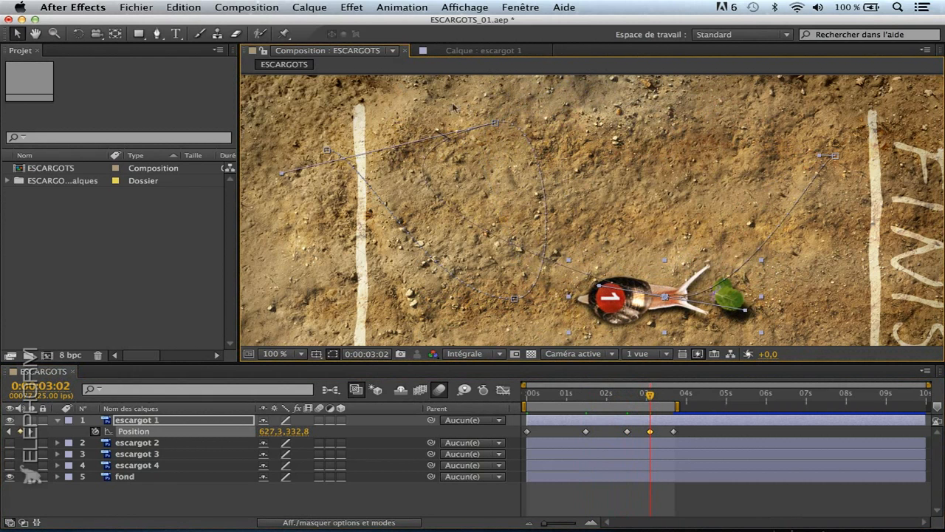
{"action": "left_click_drag", "start_coordinate": [496, 124], "coordinate": [676, 83]}
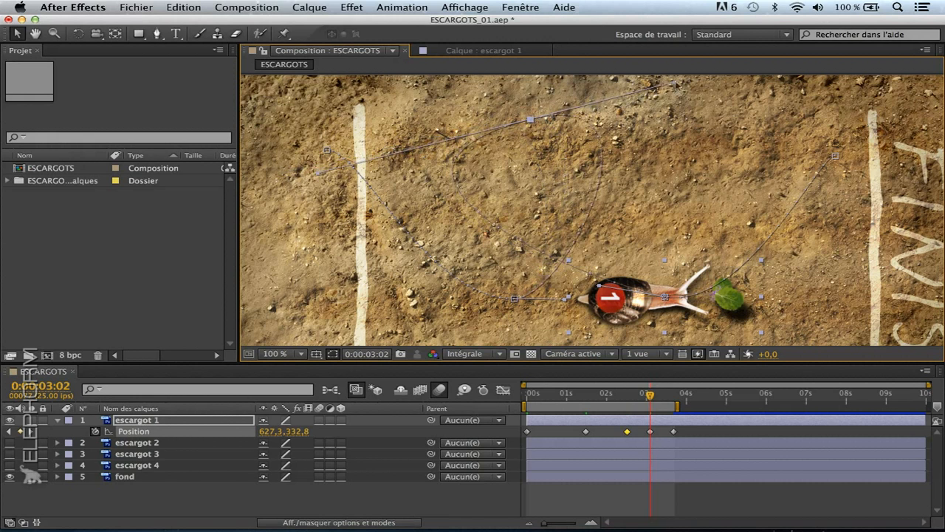
{"action": "left_click_drag", "start_coordinate": [532, 121], "coordinate": [563, 109]}
- Preview escargot 1's animation and check its movement around the 1:12 position keyframe
{"action": "left_click_drag", "start_coordinate": [650, 395], "coordinate": [556, 423]}
{"action": "key", "text": "space"}
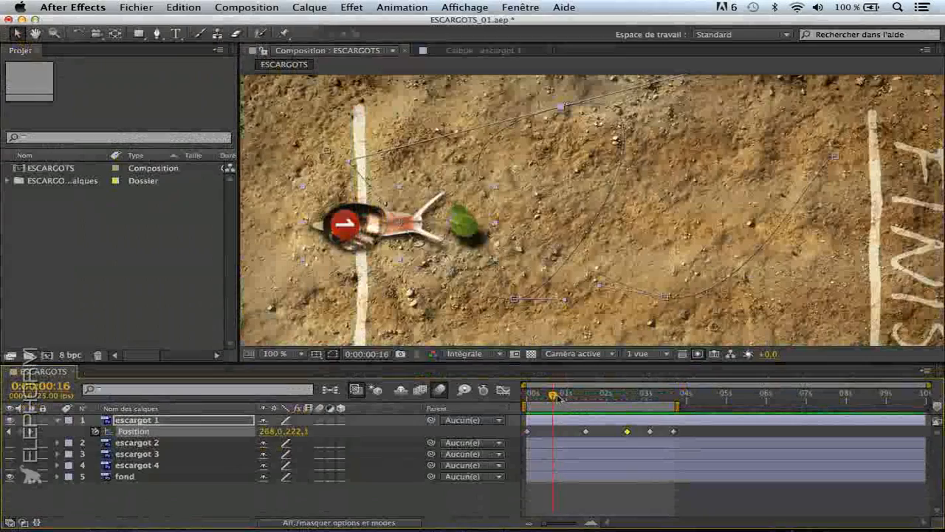
{"action": "left_click_drag", "start_coordinate": [557, 395], "coordinate": [586, 397]}
{"action": "left_click", "coordinate": [587, 431]}
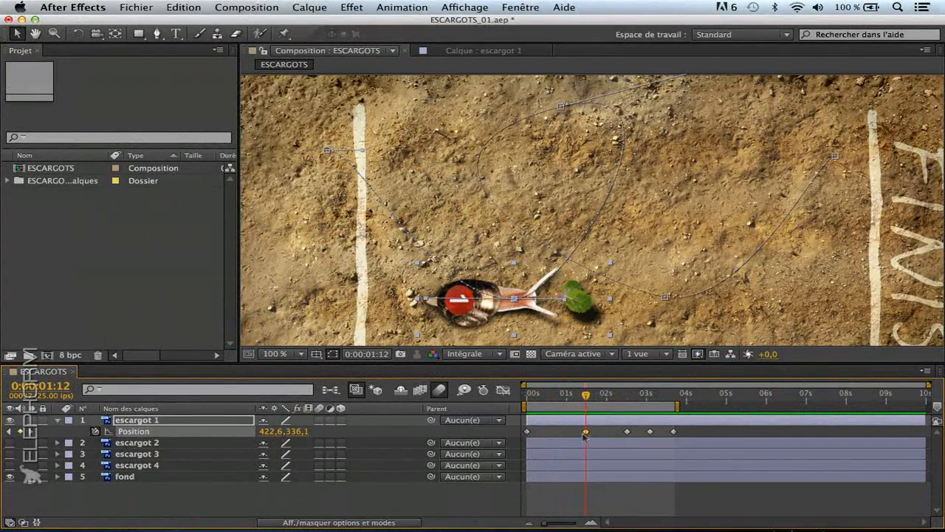
{"action": "left_click_drag", "start_coordinate": [567, 392], "coordinate": [587, 402]}
- Examine the speed graph of escargot 1's position between its keyframes, and return to the keyframe view
{"action": "left_click", "coordinate": [171, 435]}
{"action": "left_click", "coordinate": [503, 390]}
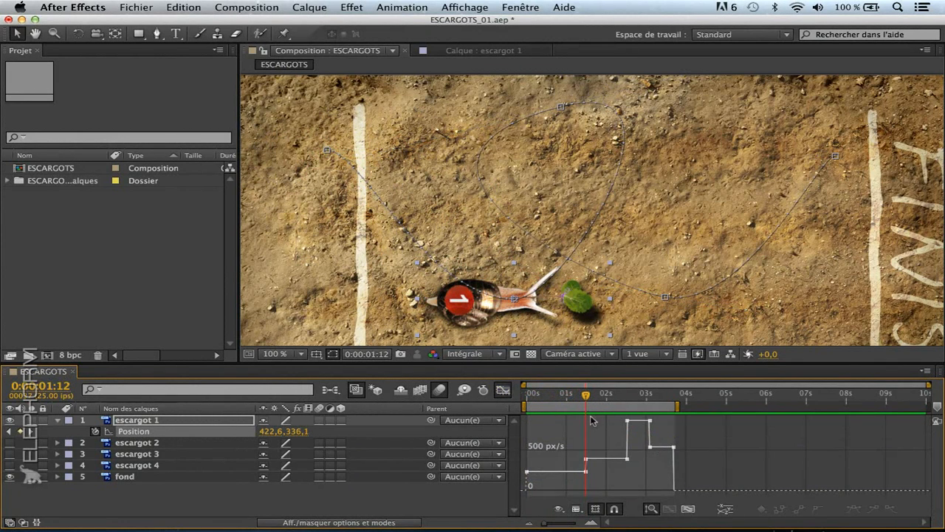
{"action": "left_click_drag", "start_coordinate": [586, 395], "coordinate": [554, 395]}
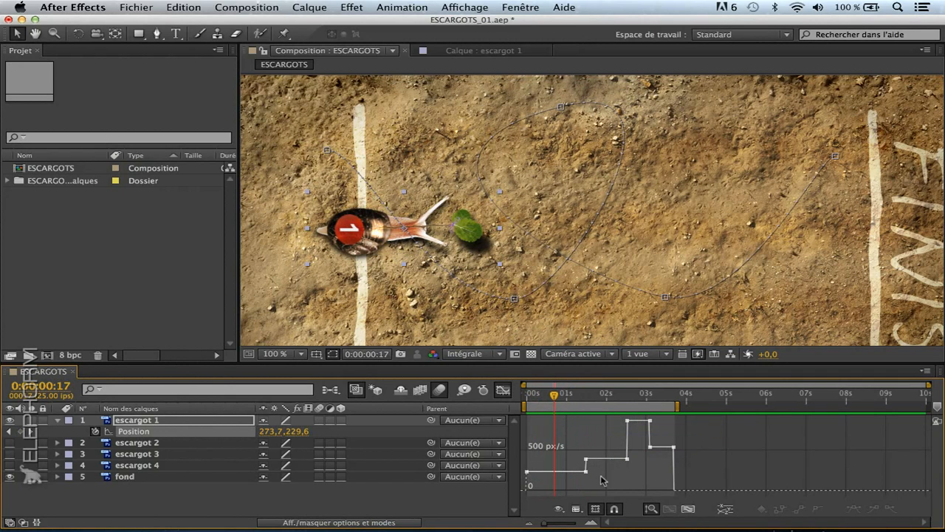
{"action": "left_click", "coordinate": [503, 390]}
- Retime escargot 1's three intermediate position keyframes to about 1:00, 2:00 and 2:15 by hand and check the motion
{"action": "mouse_move", "coordinate": [570, 429]}
{"action": "left_mouse_down"}
{"action": "mouse_move", "coordinate": [656, 447]}
{"action": "mouse_move", "coordinate": [650, 436]}
{"action": "mouse_move", "coordinate": [661, 433]}
{"action": "mouse_move", "coordinate": [570, 441]}
{"action": "mouse_move", "coordinate": [650, 432]}
{"action": "mouse_move", "coordinate": [567, 433]}
{"action": "left_mouse_up"}
{"action": "left_click_drag", "start_coordinate": [556, 398], "coordinate": [576, 403]}
{"action": "left_click", "coordinate": [526, 431]}
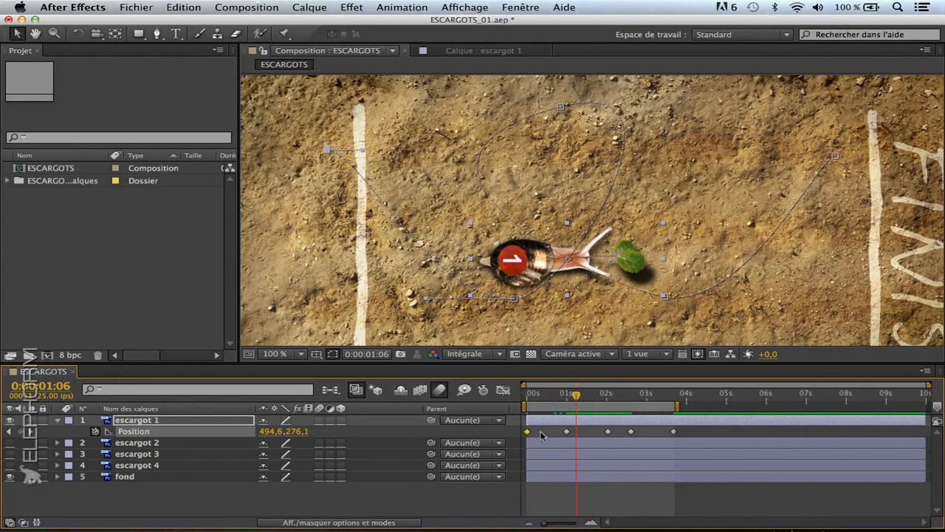
{"action": "left_click", "coordinate": [674, 432]}
{"action": "left_click", "coordinate": [673, 431]}
{"action": "left_click", "coordinate": [584, 439]}
{"action": "mouse_move", "coordinate": [570, 388]}
{"action": "left_mouse_down"}
{"action": "mouse_move", "coordinate": [606, 392]}
{"action": "mouse_move", "coordinate": [589, 391]}
{"action": "left_mouse_up"}
- Make escargot 1's three intermediate position keyframes rove across time, leaving out the first and last ones
{"action": "left_click", "coordinate": [567, 431]}
{"action": "left_click_drag", "start_coordinate": [638, 436], "coordinate": [636, 435]}
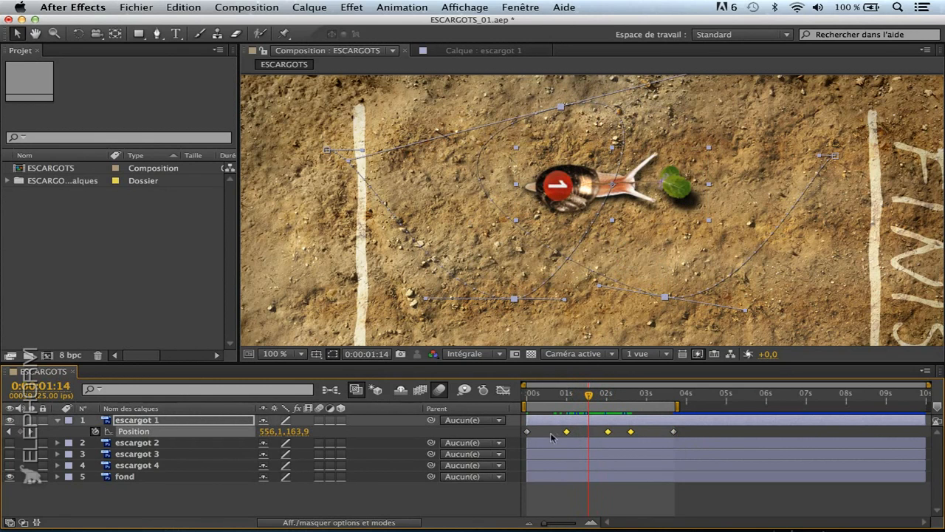
{"action": "left_click", "coordinate": [553, 393]}
{"action": "left_click_drag", "start_coordinate": [554, 396], "coordinate": [584, 395]}
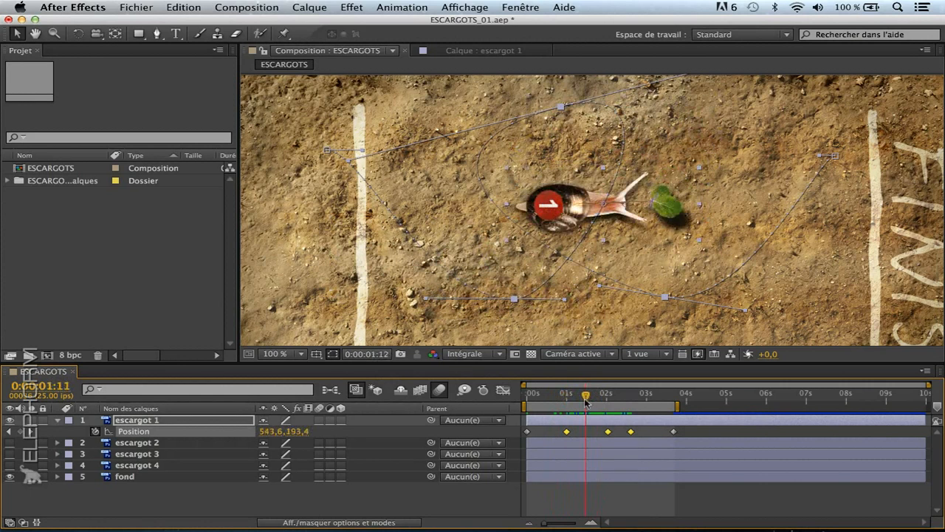
{"action": "left_click", "coordinate": [526, 432]}
{"action": "left_click", "coordinate": [674, 432]}
{"action": "left_click_drag", "start_coordinate": [552, 434], "coordinate": [648, 439]}
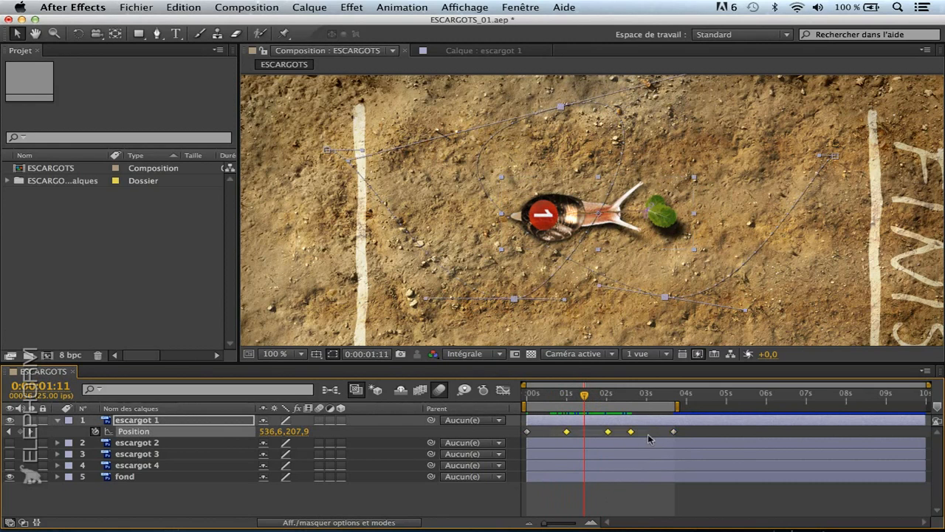
{"action": "right_click", "coordinate": [567, 434]}
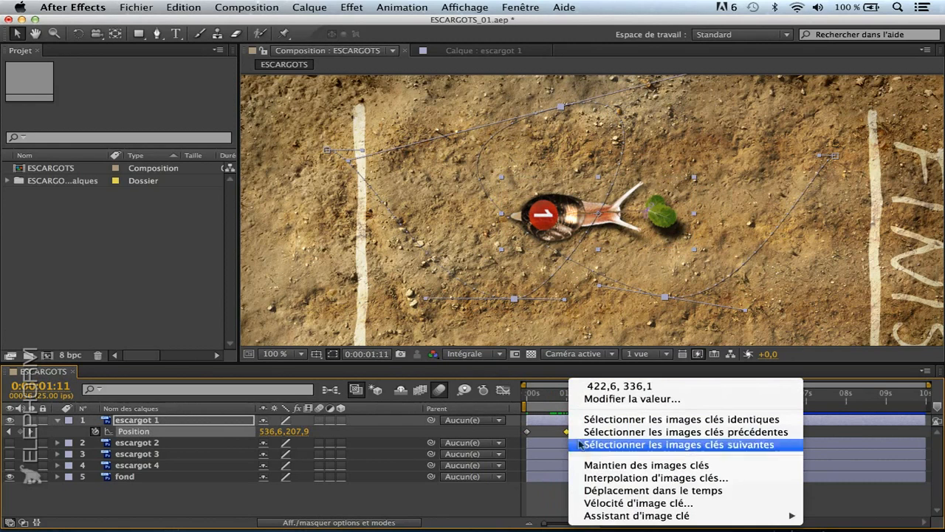
{"action": "left_click", "coordinate": [614, 491]}
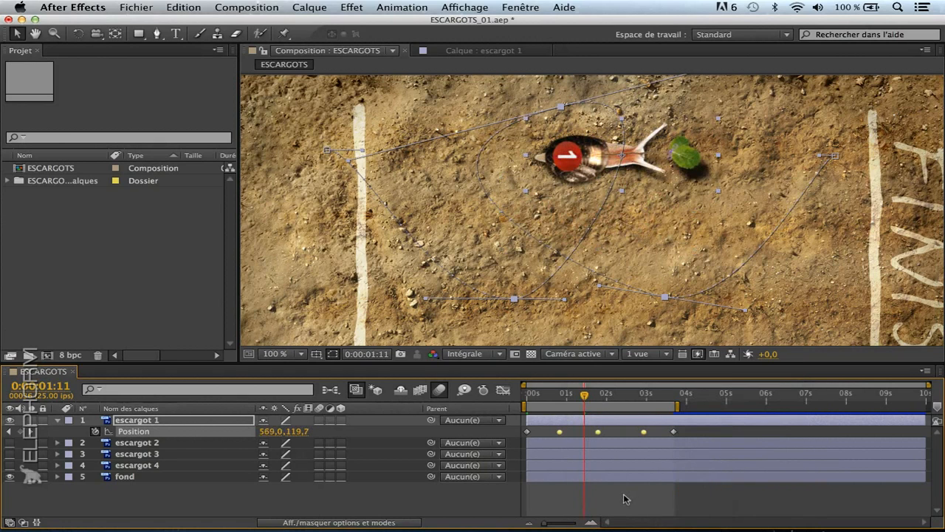
- Try moving the first roving position keyframe to about 0:00:00:17, and set it back to rove across time
{"action": "left_click", "coordinate": [579, 435]}
{"action": "left_click", "coordinate": [559, 432]}
{"action": "left_click", "coordinate": [573, 437]}
{"action": "left_click", "coordinate": [559, 432]}
{"action": "left_click", "coordinate": [581, 437]}
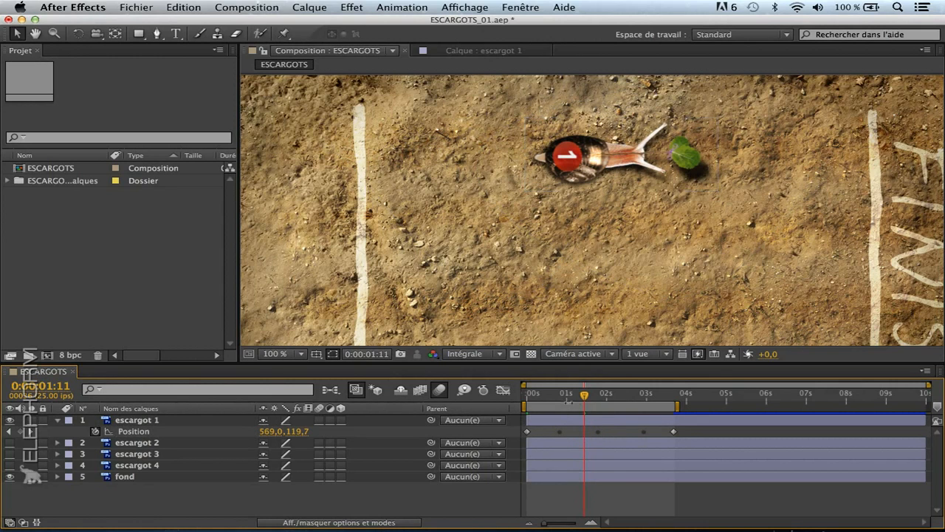
{"action": "left_click_drag", "start_coordinate": [559, 432], "coordinate": [554, 433]}
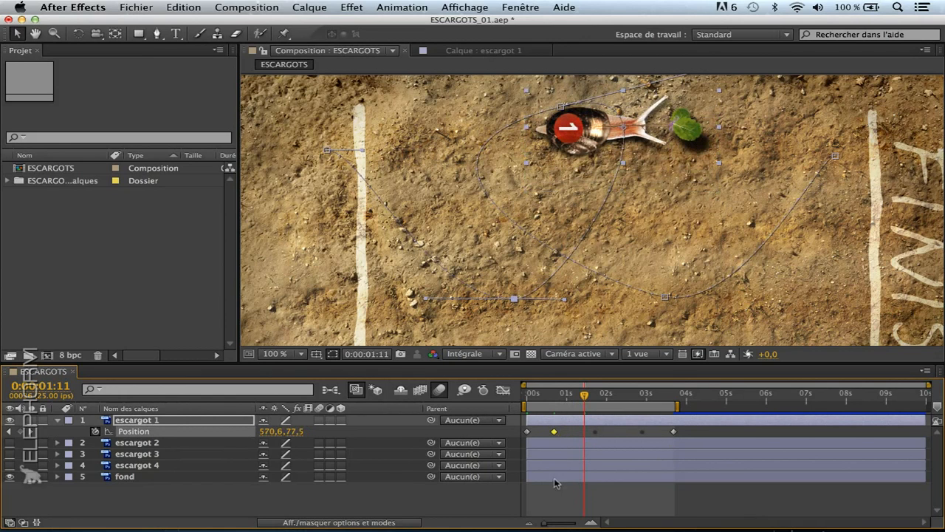
{"action": "right_click", "coordinate": [555, 433]}
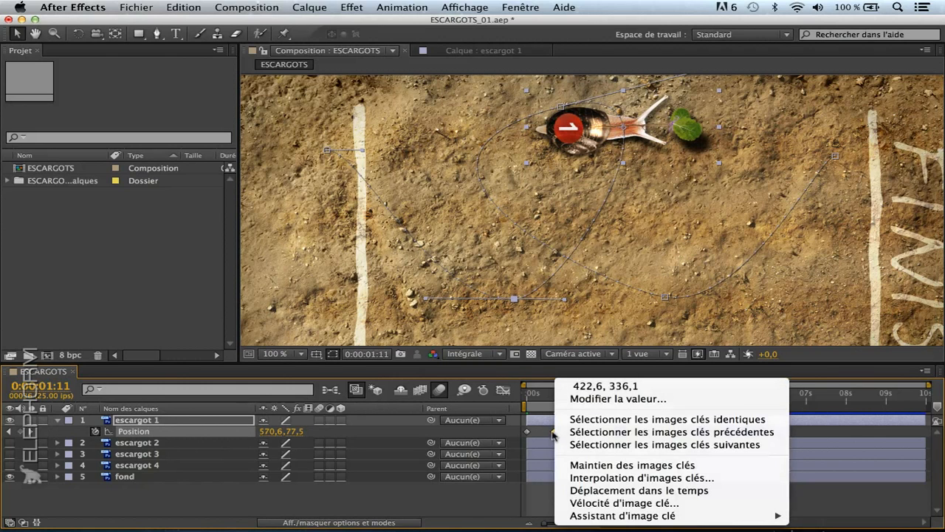
{"action": "left_click", "coordinate": [604, 491]}
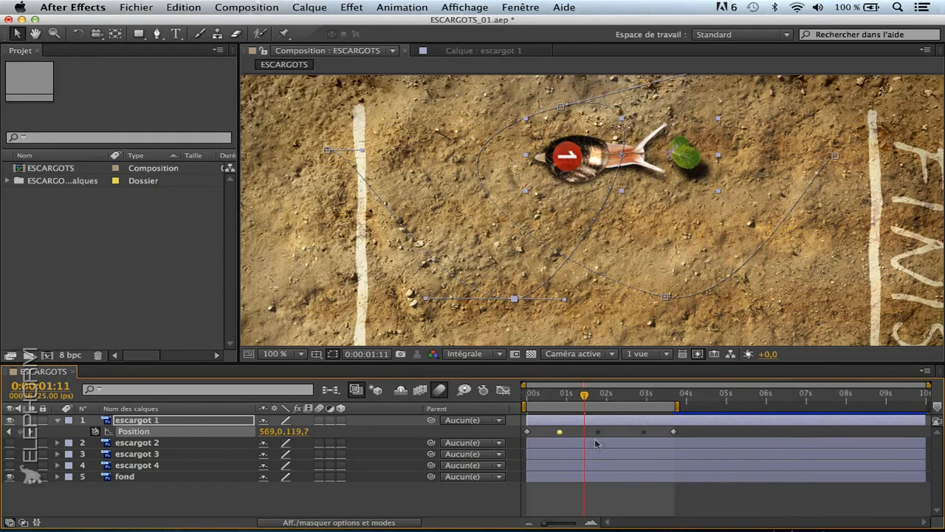
- Preview escargot 1's motion along the path with the roving keyframes
{"action": "left_click", "coordinate": [688, 435]}
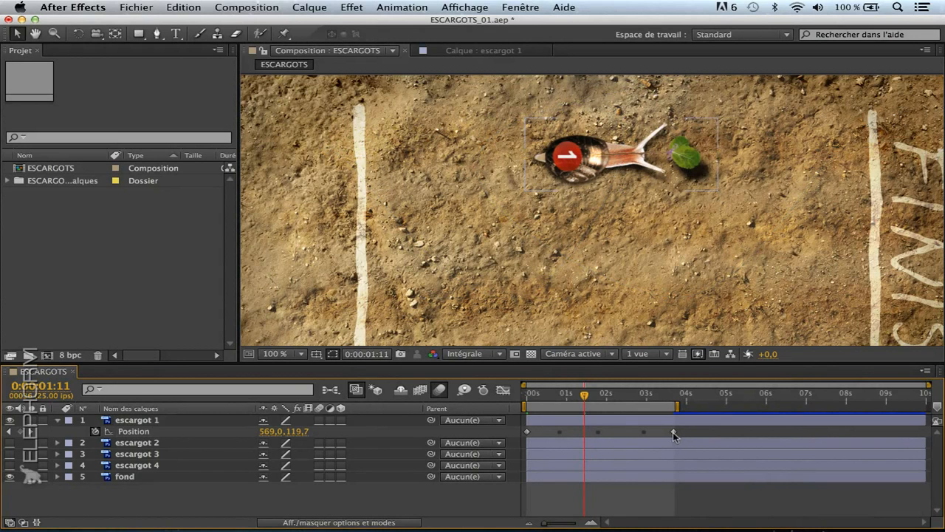
{"action": "left_click", "coordinate": [673, 432]}
{"action": "mouse_move", "coordinate": [673, 434]}
{"action": "left_mouse_down"}
{"action": "mouse_move", "coordinate": [625, 436]}
{"action": "mouse_move", "coordinate": [672, 436]}
{"action": "left_mouse_up"}
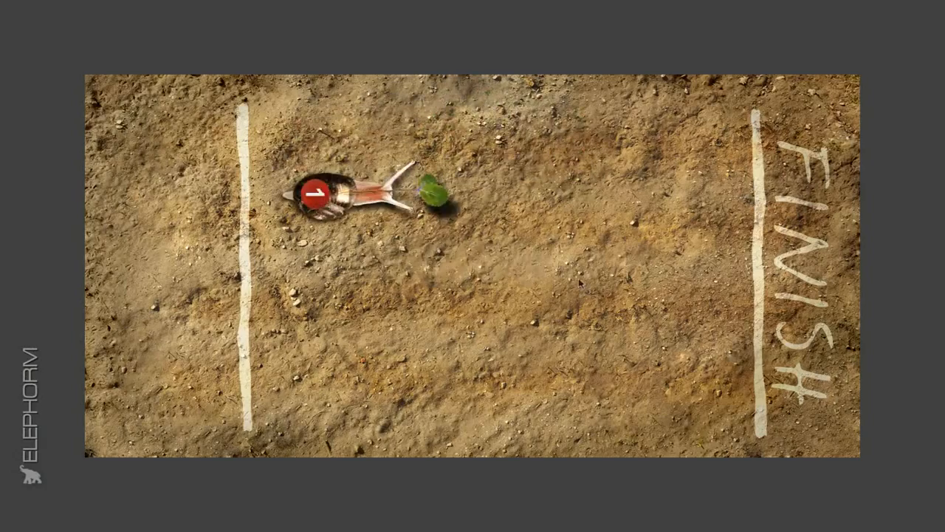
{"action": "key", "text": "space"}
- Check in the speed graph how roving keyframes affect escargot 1's speed, and return to the keyframe view
{"action": "left_click", "coordinate": [134, 432]}
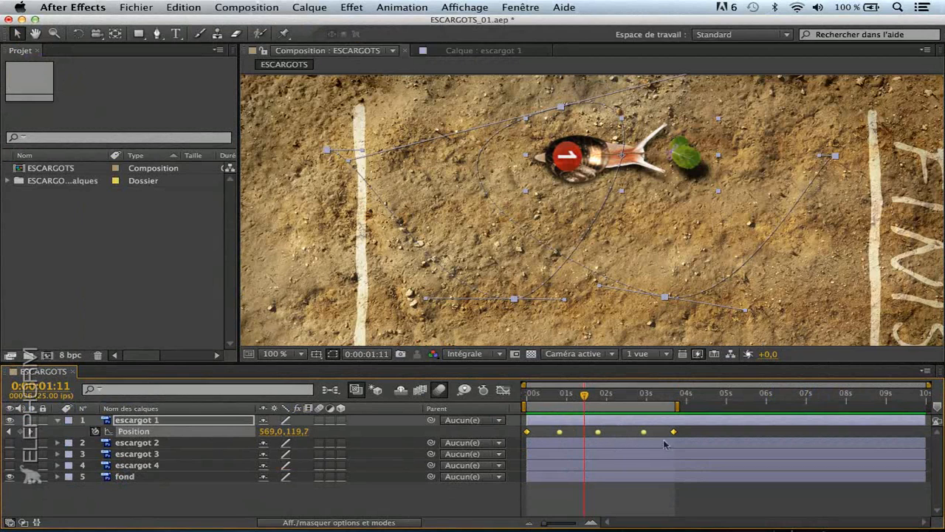
{"action": "left_click", "coordinate": [504, 389]}
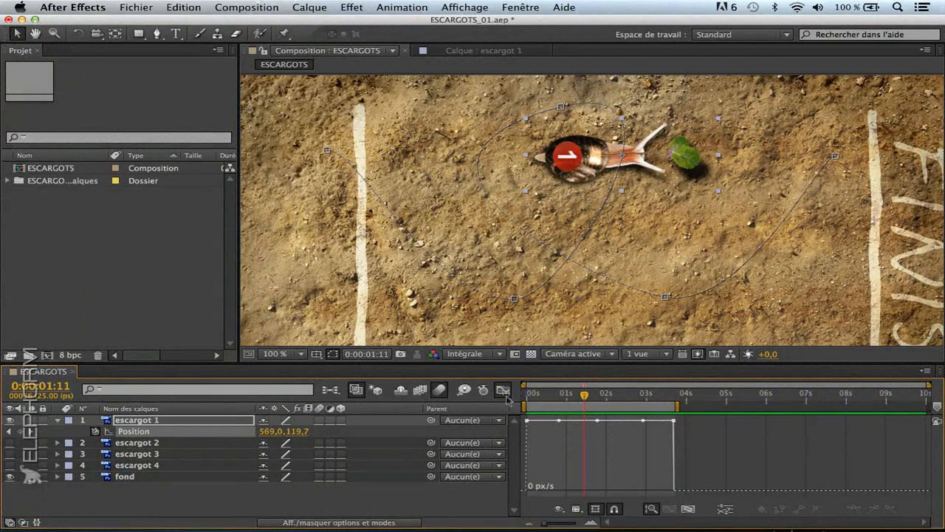
{"action": "mouse_move", "coordinate": [548, 422]}
{"action": "left_click_drag", "start_coordinate": [597, 397], "coordinate": [587, 397]}
{"action": "left_click", "coordinate": [507, 390]}
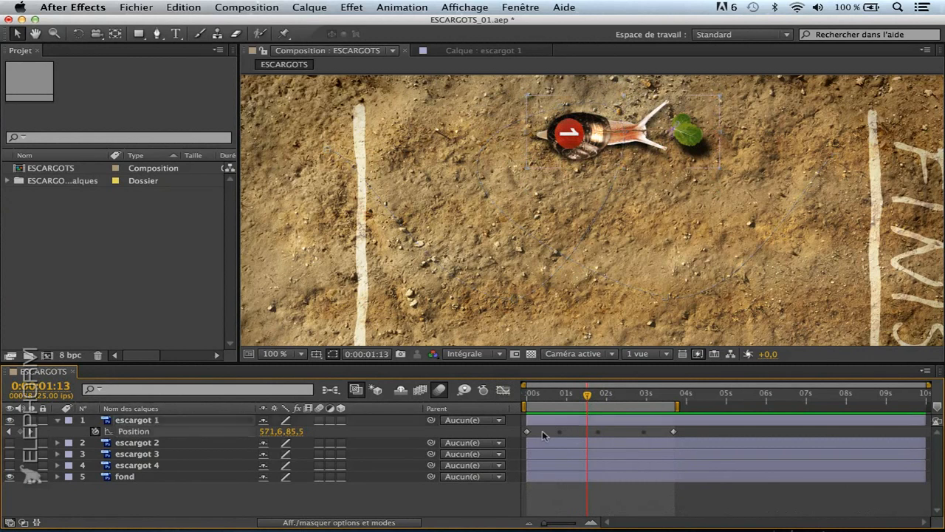
- Apply Easy Ease (Lissage de vitesse) to escargot 1's first and last position keyframes
{"action": "right_click", "coordinate": [675, 434]}
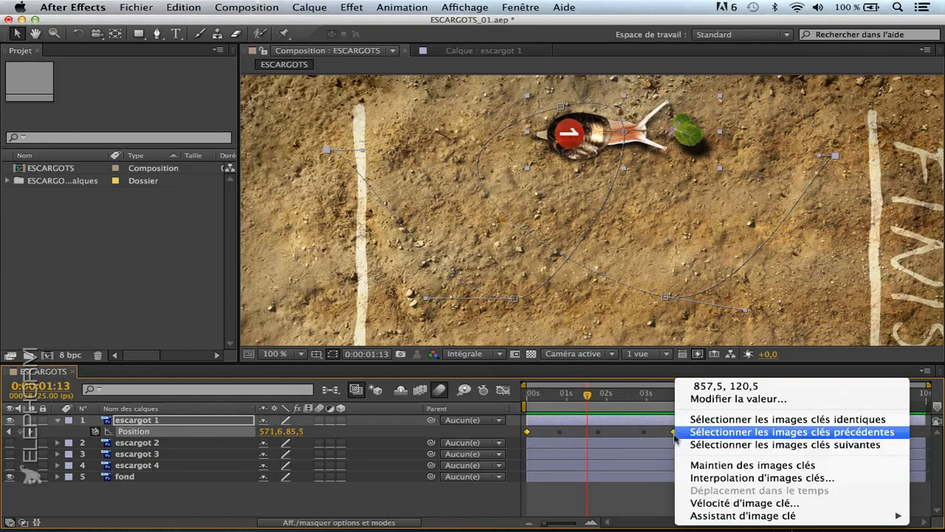
{"action": "mouse_move", "coordinate": [700, 515]}
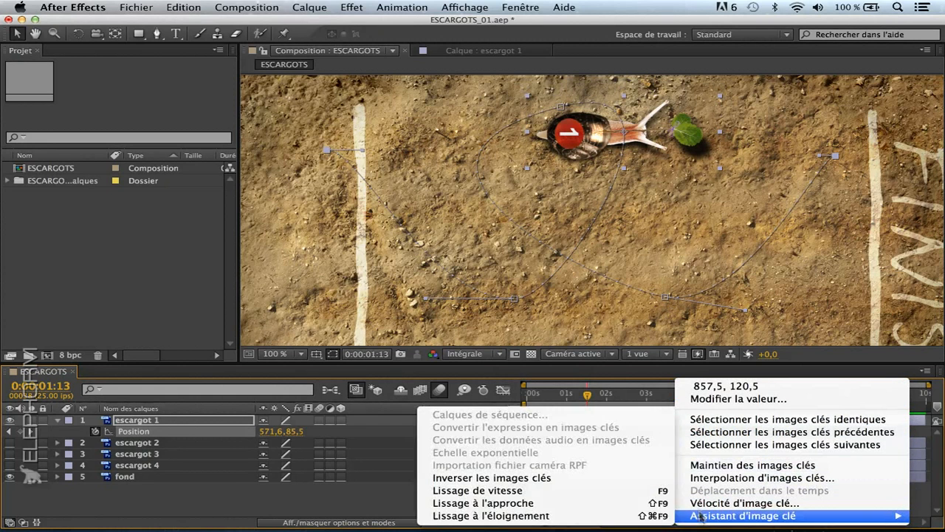
{"action": "left_click", "coordinate": [521, 503]}
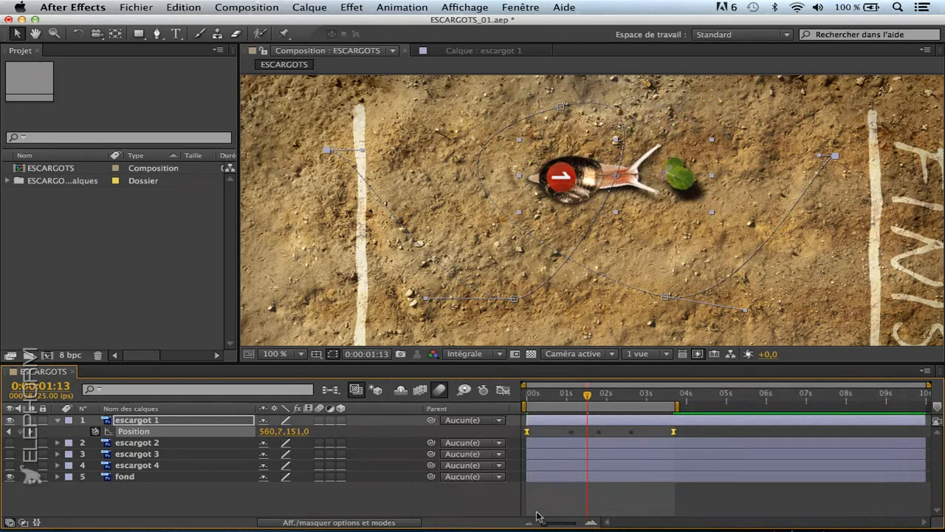
- Examine the eased position speed curve of escargot 1, including its roving points and the first and last keyframes
{"action": "left_click", "coordinate": [503, 390]}
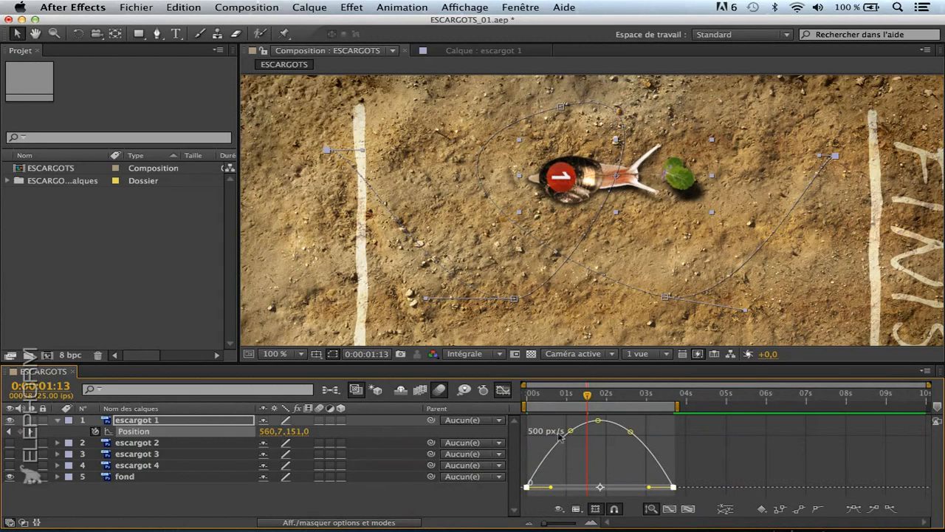
{"action": "left_click", "coordinate": [583, 444]}
{"action": "left_click", "coordinate": [630, 431]}
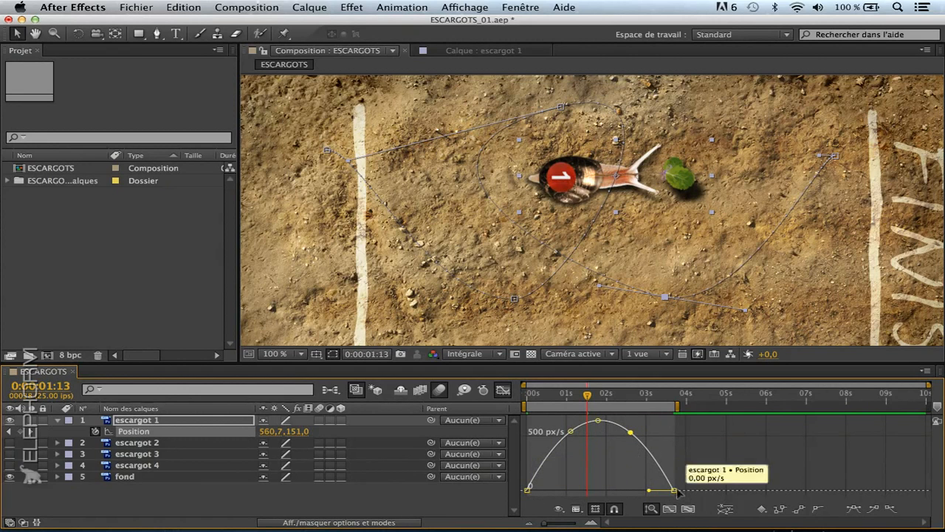
{"action": "left_click_drag", "start_coordinate": [548, 484], "coordinate": [523, 495]}
{"action": "mouse_move", "coordinate": [675, 491]}
{"action": "left_mouse_down"}
{"action": "mouse_move", "coordinate": [647, 485]}
{"action": "mouse_move", "coordinate": [664, 499]}
{"action": "left_mouse_up"}
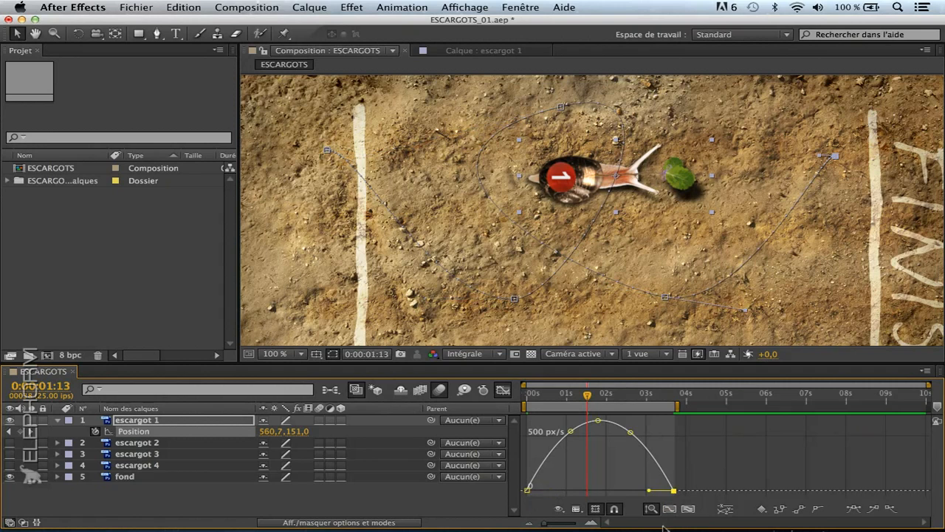
- Display the value graph (graphique de valeurs) of escargot 1's position in place of the speed graph
{"action": "left_click_drag", "start_coordinate": [541, 448], "coordinate": [647, 419]}
{"action": "left_click", "coordinate": [563, 471]}
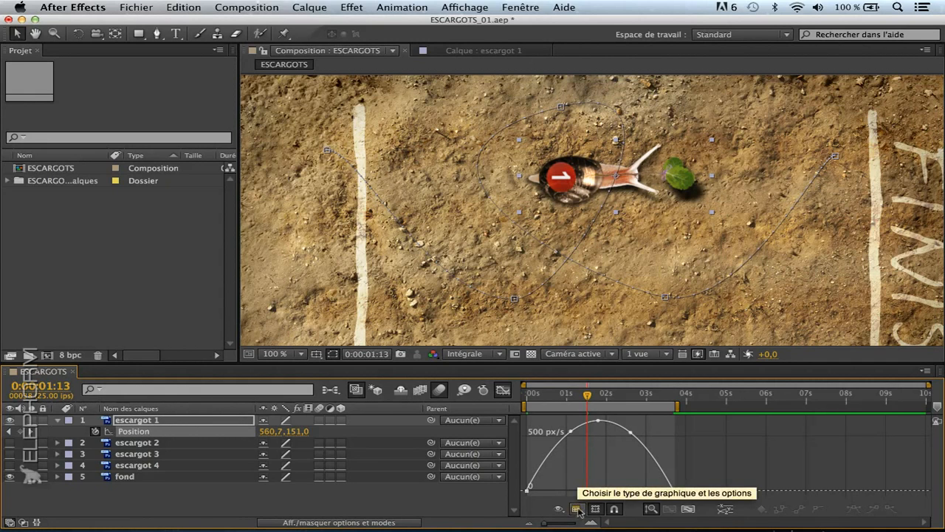
{"action": "left_click", "coordinate": [577, 509]}
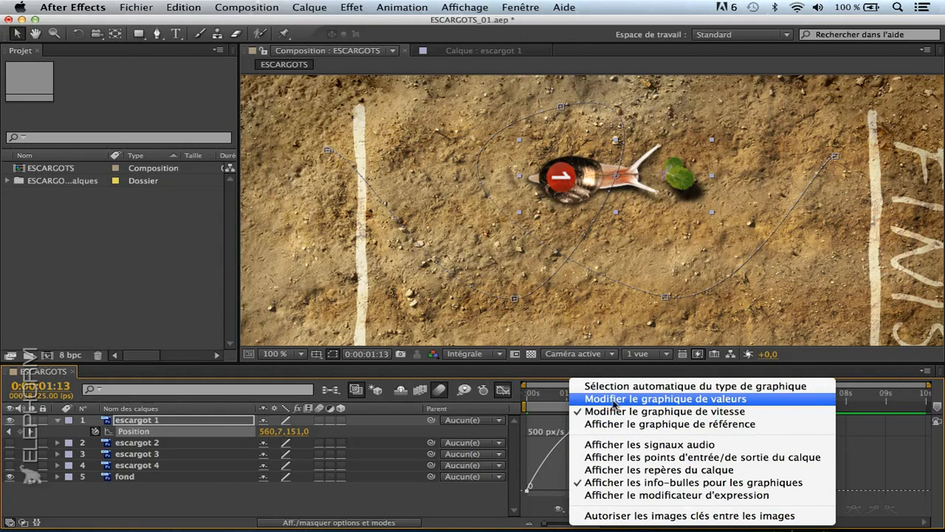
{"action": "left_click", "coordinate": [675, 401]}
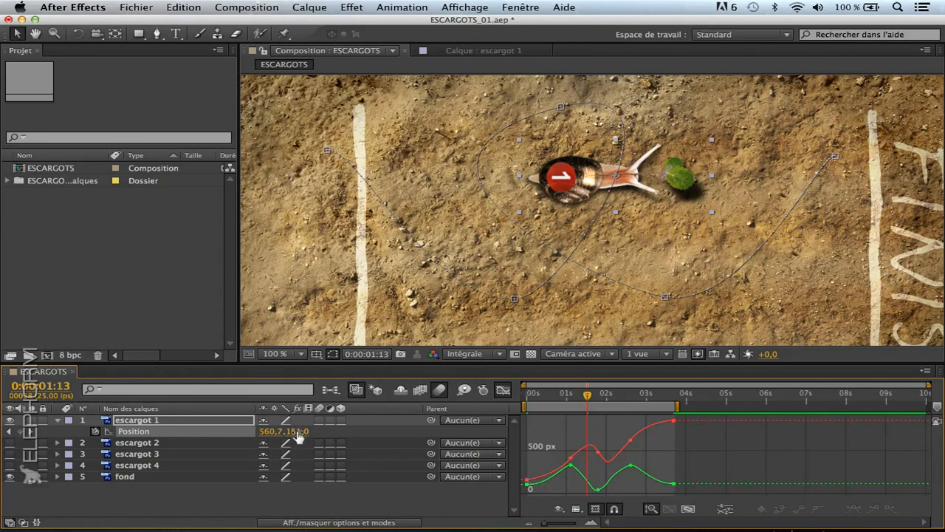
- Compare escargot 1's motion with its position value curves up to 0:00:01:19, and select the three middle roving keyframes
{"action": "key", "text": "Page_Down"}
{"action": "key", "text": "Page_Down"}
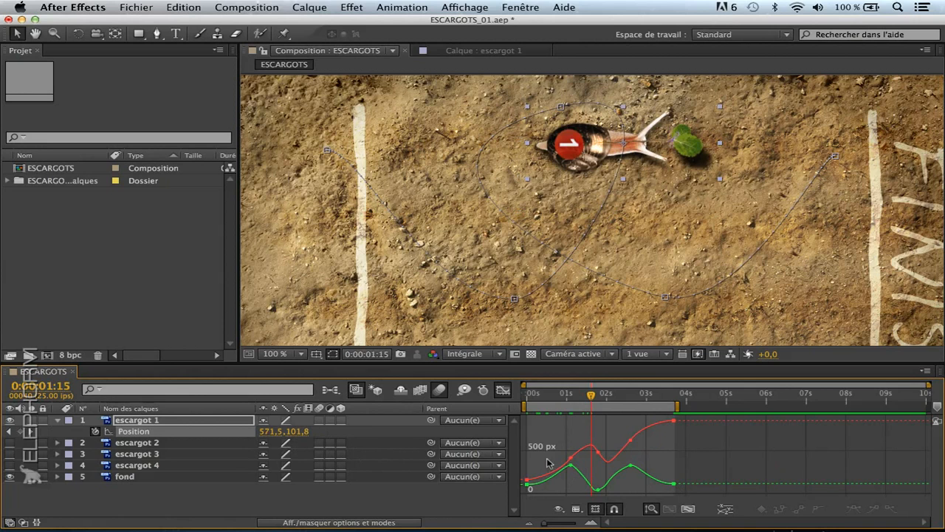
{"action": "left_click_drag", "start_coordinate": [582, 401], "coordinate": [634, 496]}
{"action": "left_click", "coordinate": [567, 434]}
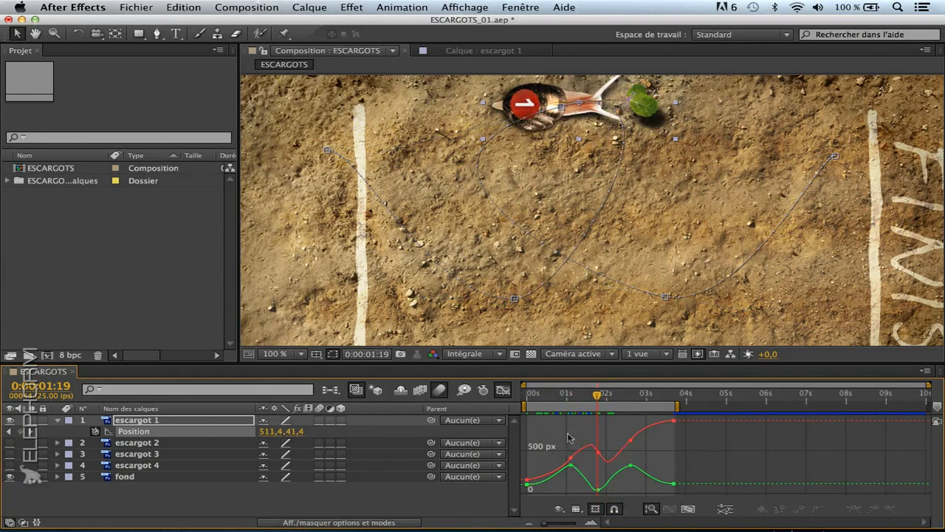
{"action": "left_click_drag", "start_coordinate": [546, 439], "coordinate": [644, 492]}
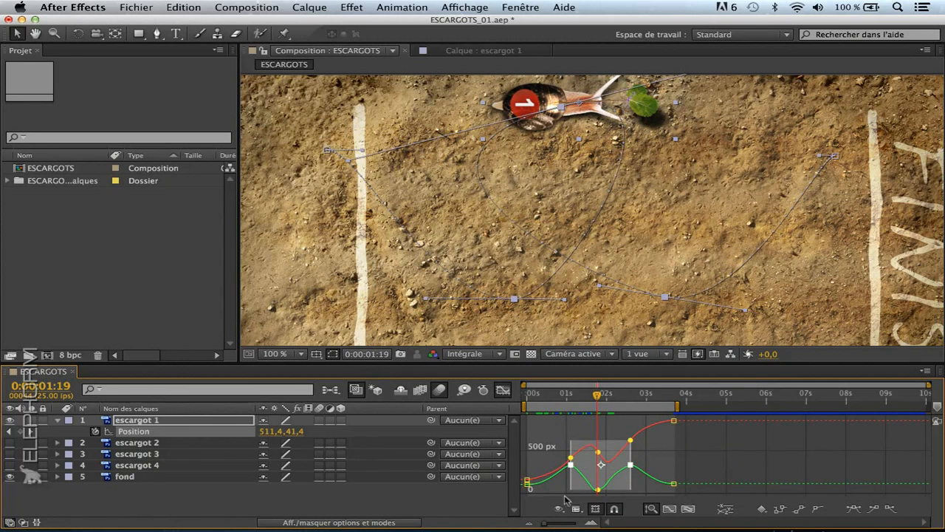
- Return to the speed graph (graphique de vitesse), move to 0:00:03:00 and select escargot 1's three middle roving keyframes
{"action": "left_click", "coordinate": [577, 510]}
{"action": "left_click", "coordinate": [621, 410]}
{"action": "left_click_drag", "start_coordinate": [565, 403], "coordinate": [646, 444]}
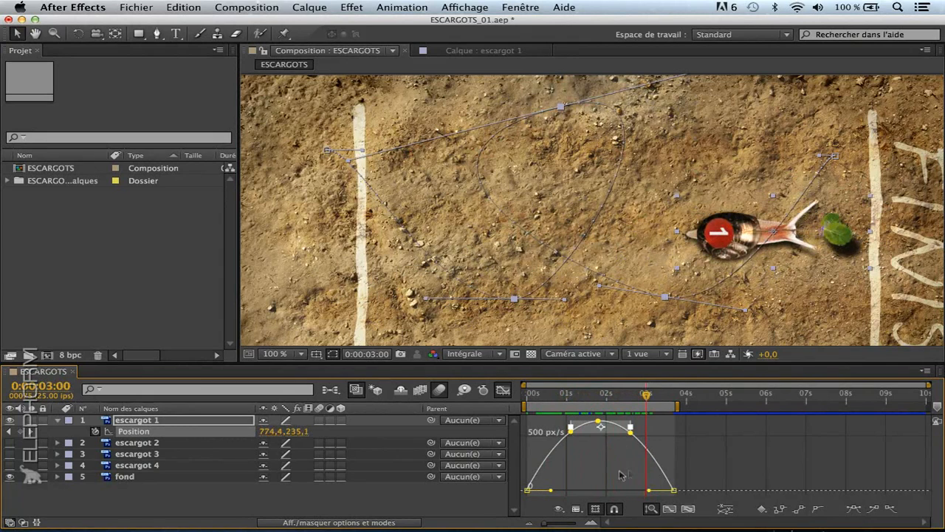
{"action": "left_click", "coordinate": [581, 464]}
{"action": "left_click_drag", "start_coordinate": [539, 447], "coordinate": [653, 418]}
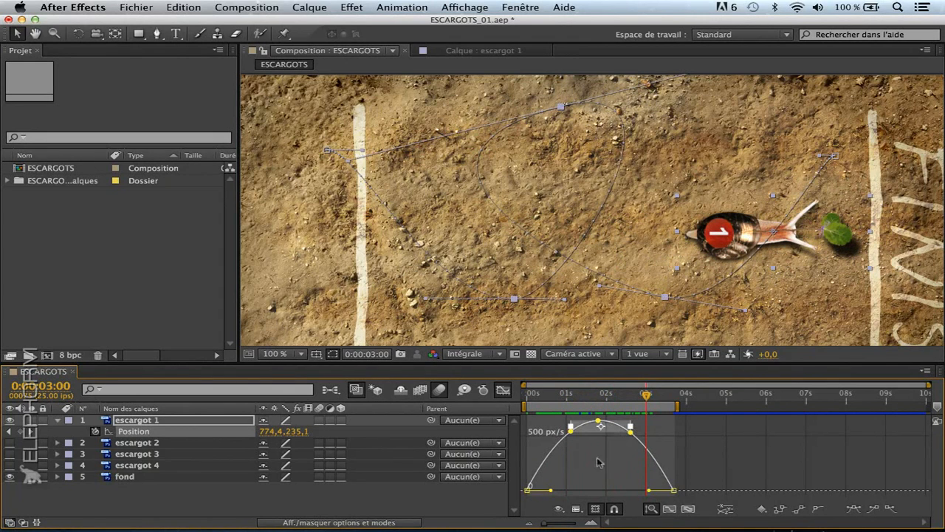